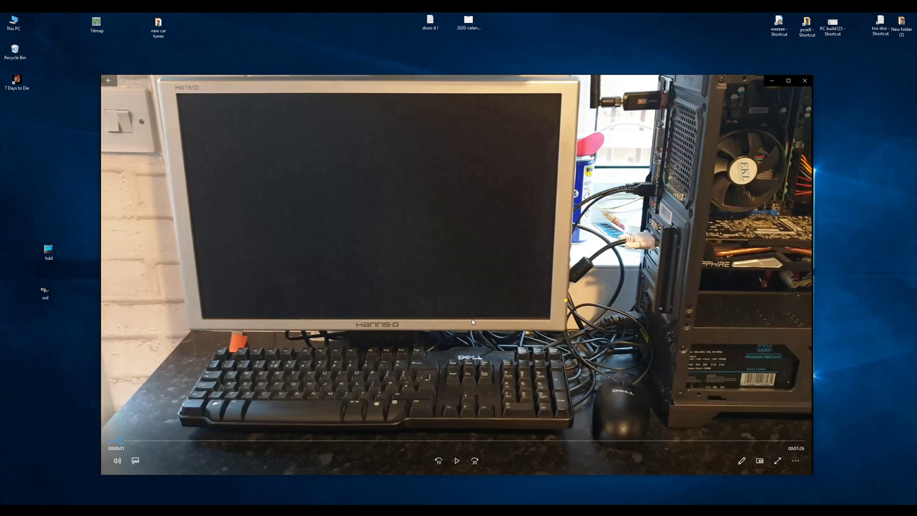
- Start the "ssd vs hdd" clip playing from the beginning
left_click(456, 460)
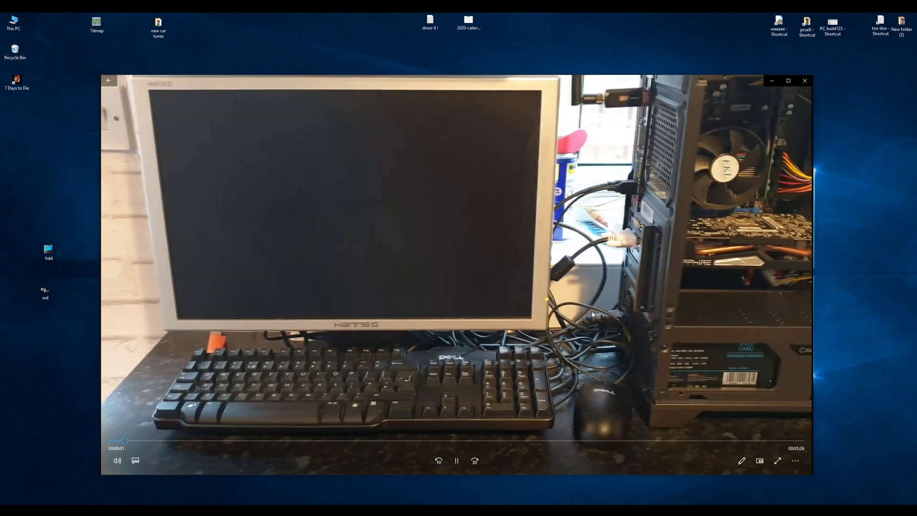